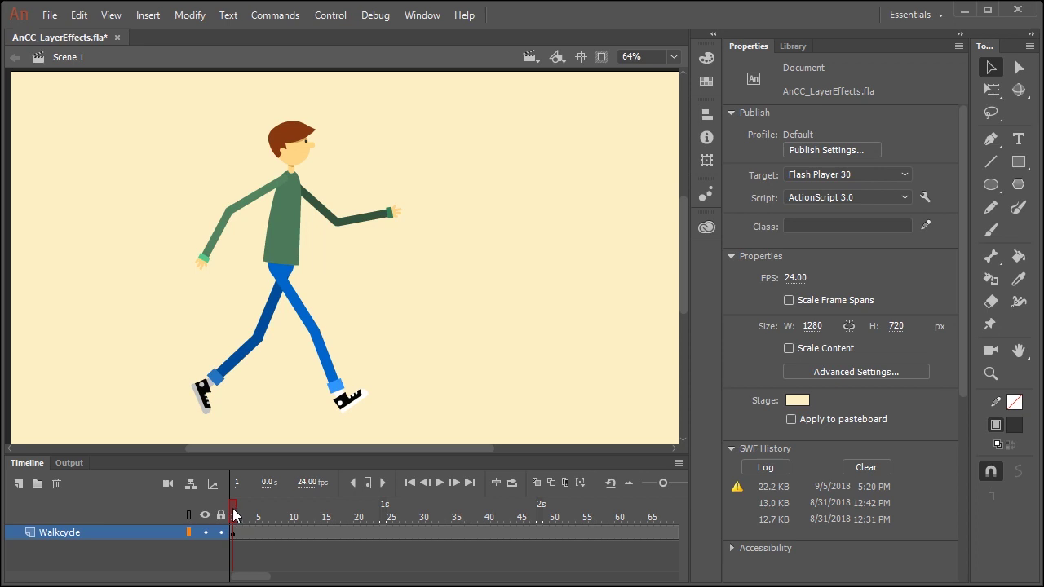
Step: Scrub through the walk cycle and select the walking character on the Walkcycle layer
mouse_move(234, 514)
mouse_down()
mouse_move(264, 513)
mouse_move(231, 522)
mouse_up()
click(279, 253)
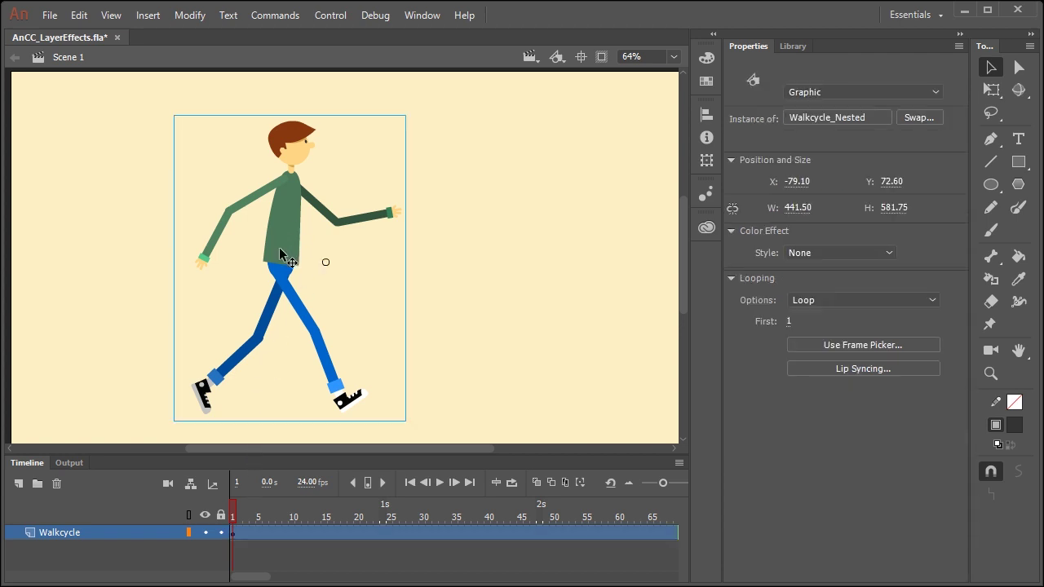
mouse_move(236, 519)
mouse_down()
mouse_move(518, 519)
mouse_move(232, 516)
mouse_up()
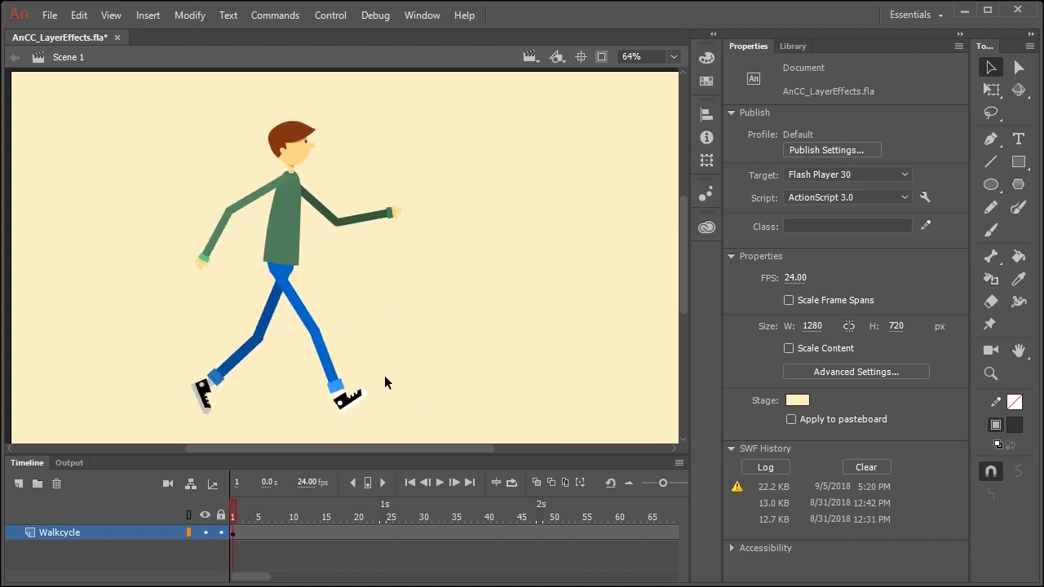
Step: Duplicate the Walkcycle layer and move the copy beneath the original
right_click(146, 531)
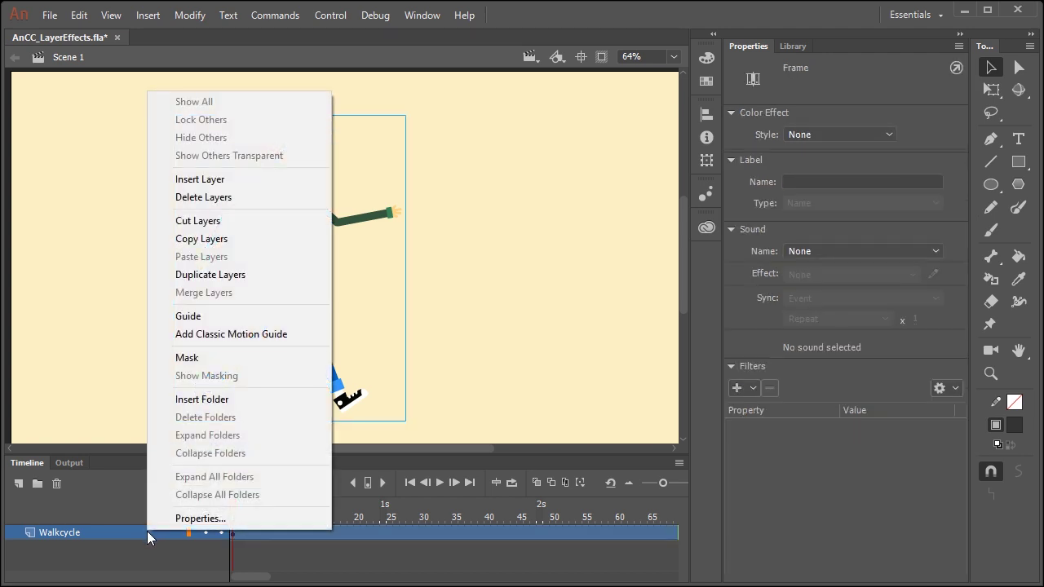
click(230, 275)
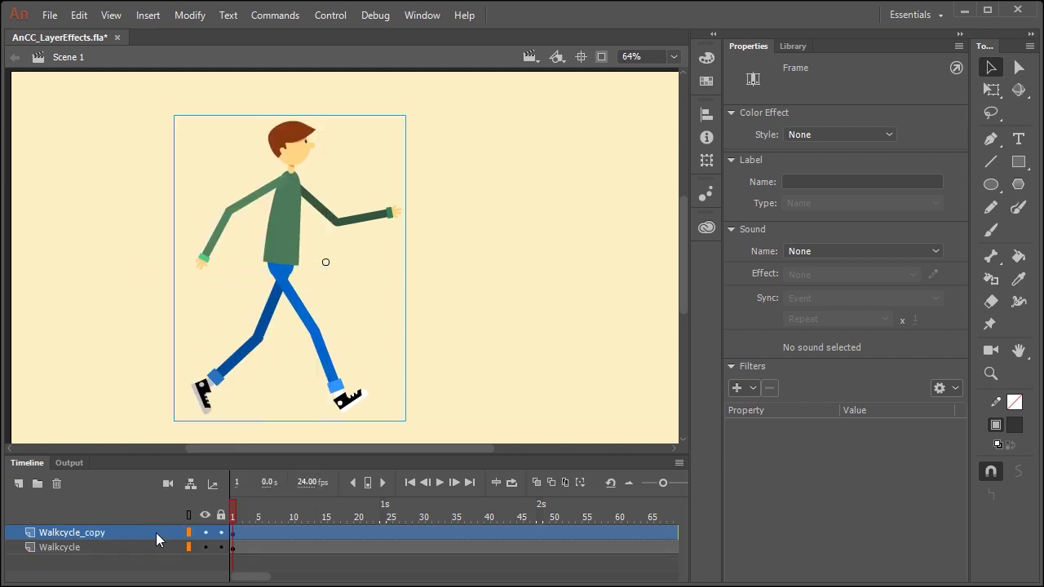
drag(156, 533, 161, 530)
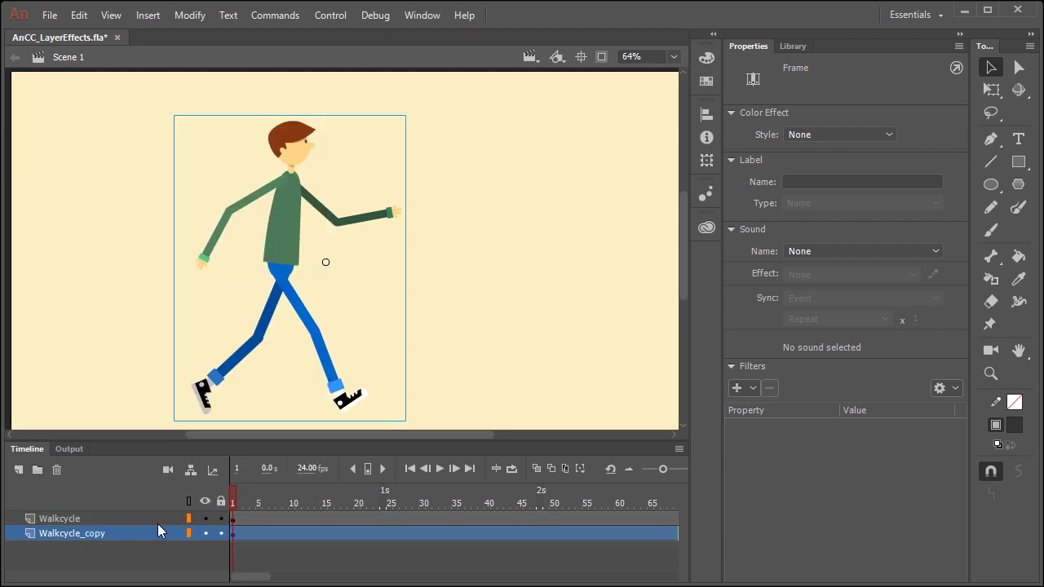
Step: Rename the copied layer to Walkcycle_Shadow and lock the Walkcycle layer
double_click(103, 535)
click(117, 529)
key(BackSpace)
key(BackSpace)
key(BackSpace)
key(BackSpace)
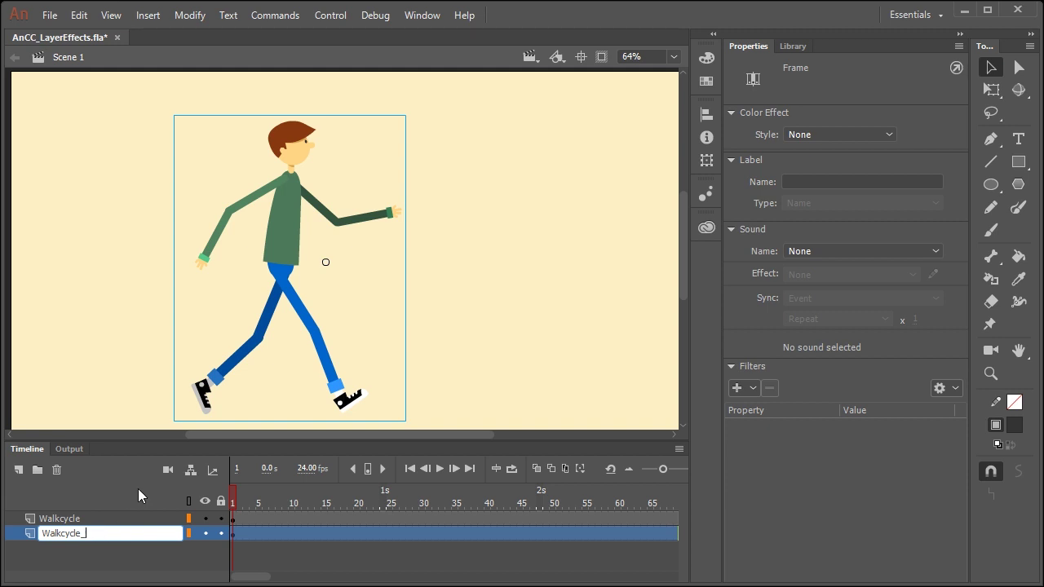
text(Shadow)
click(268, 560)
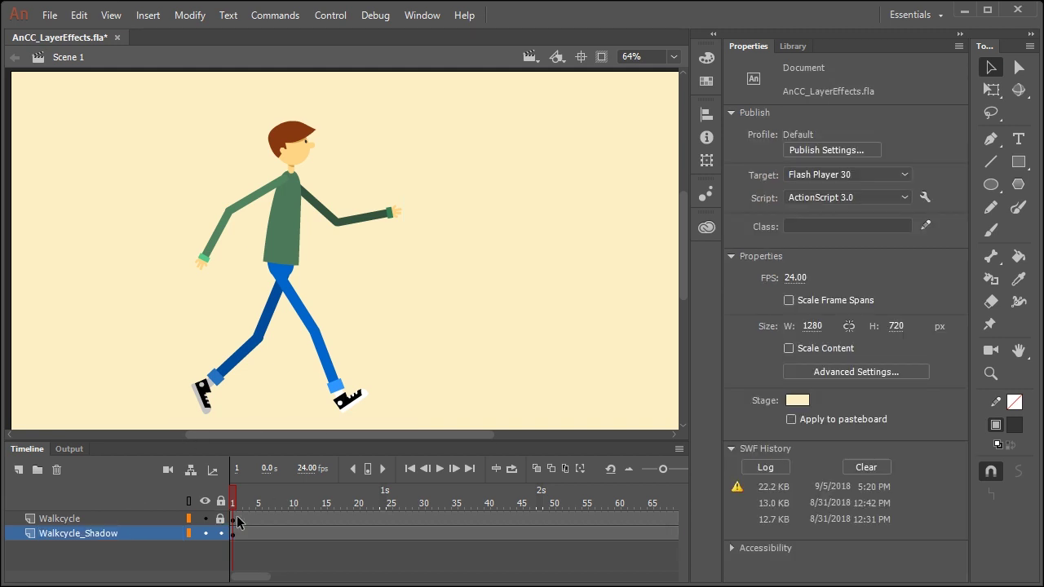
Step: Show Walkcycle as outlines and squash the shadow-layer character flat and skewed with Free Transform
click(188, 518)
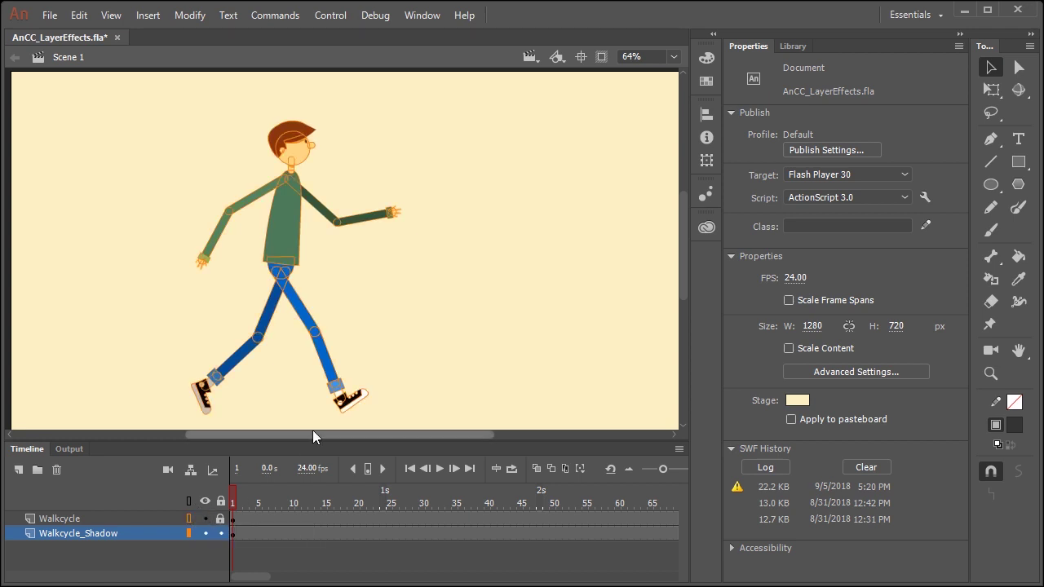
click(282, 232)
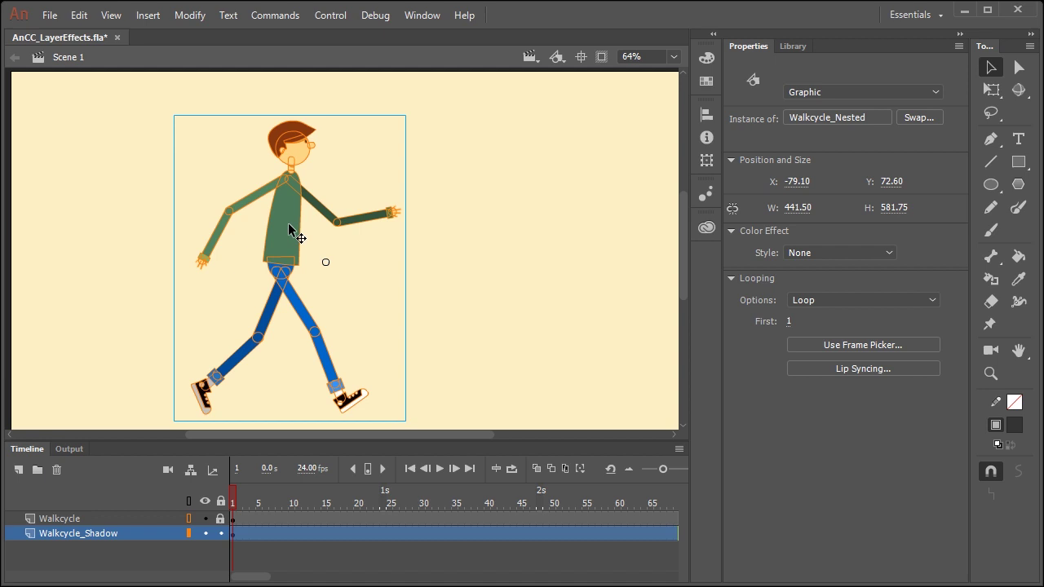
click(992, 90)
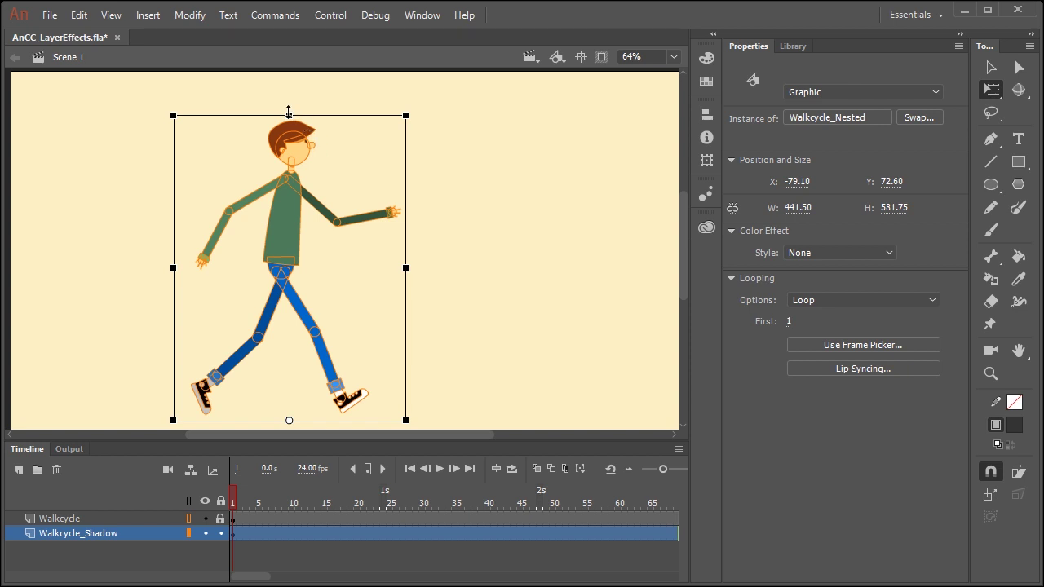
drag(288, 119, 479, 351)
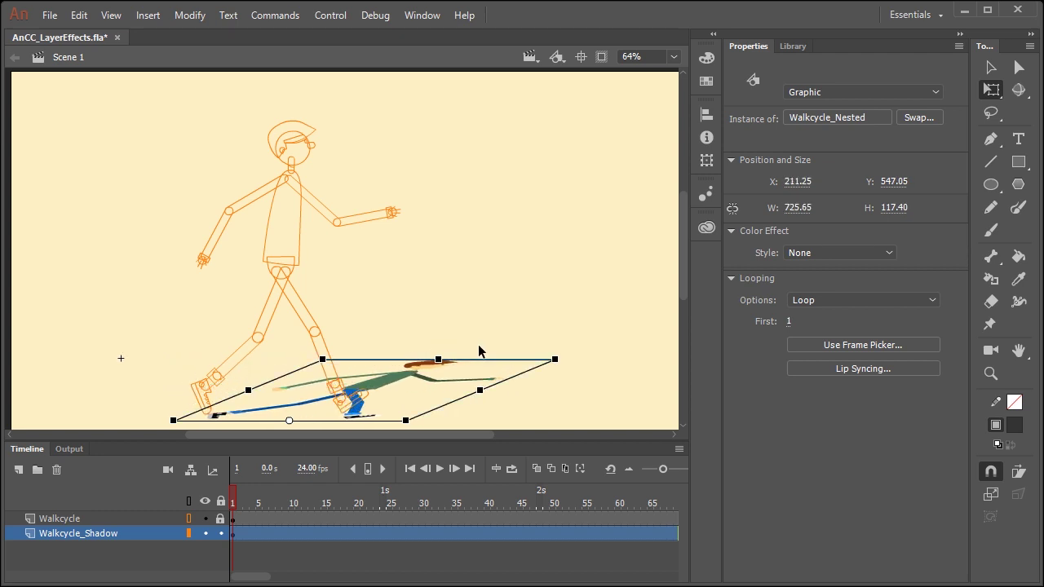
click(484, 327)
Step: Select frame 1 of Walkcycle_Shadow and collapse the Color Effect, Label and Sound sections
key(v)
click(232, 532)
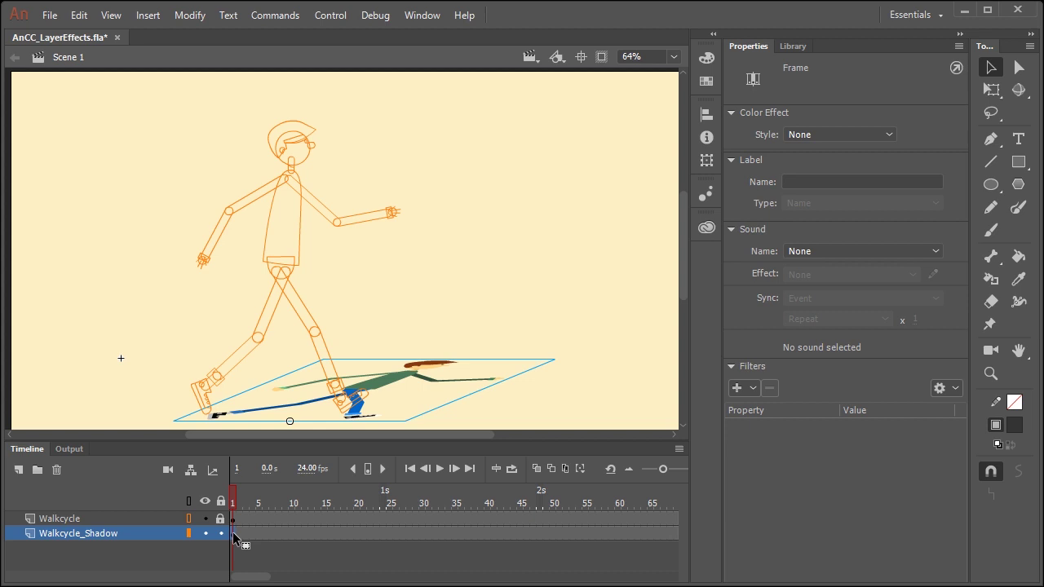
click(763, 112)
click(755, 131)
click(754, 149)
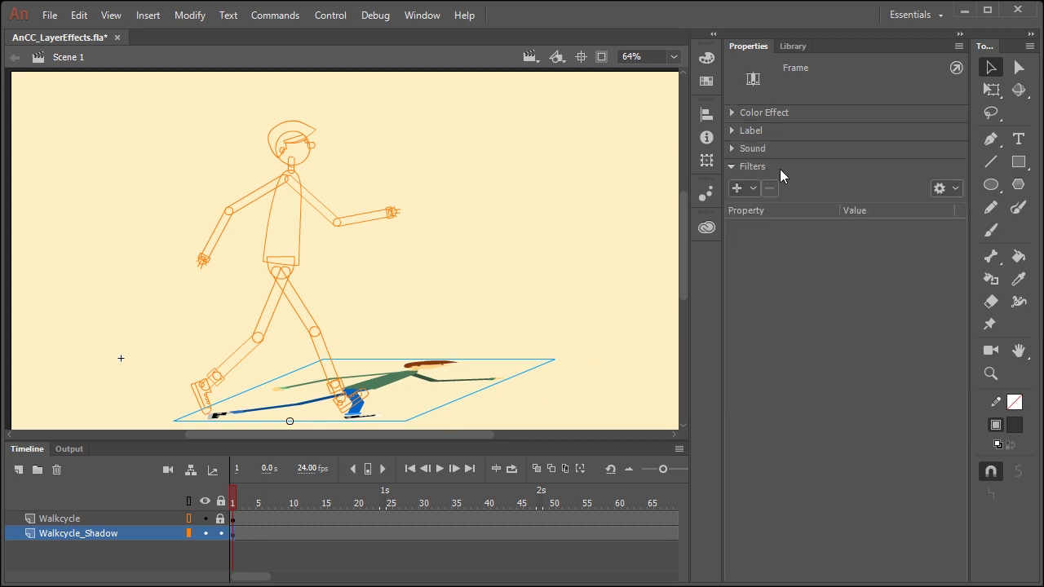
Step: Add a Drop Shadow filter to the flattened character and preview the animation
click(752, 188)
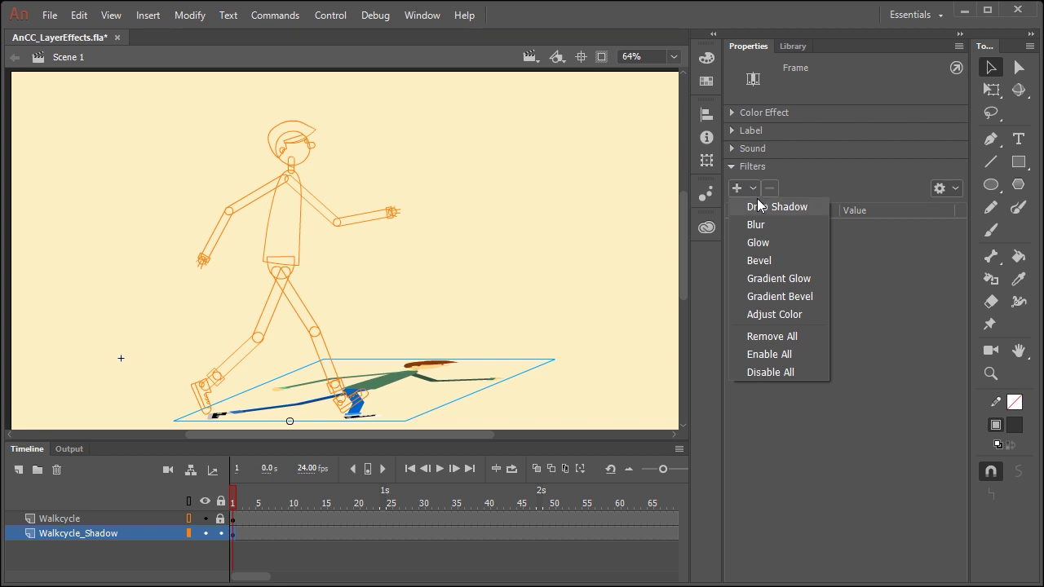
click(758, 206)
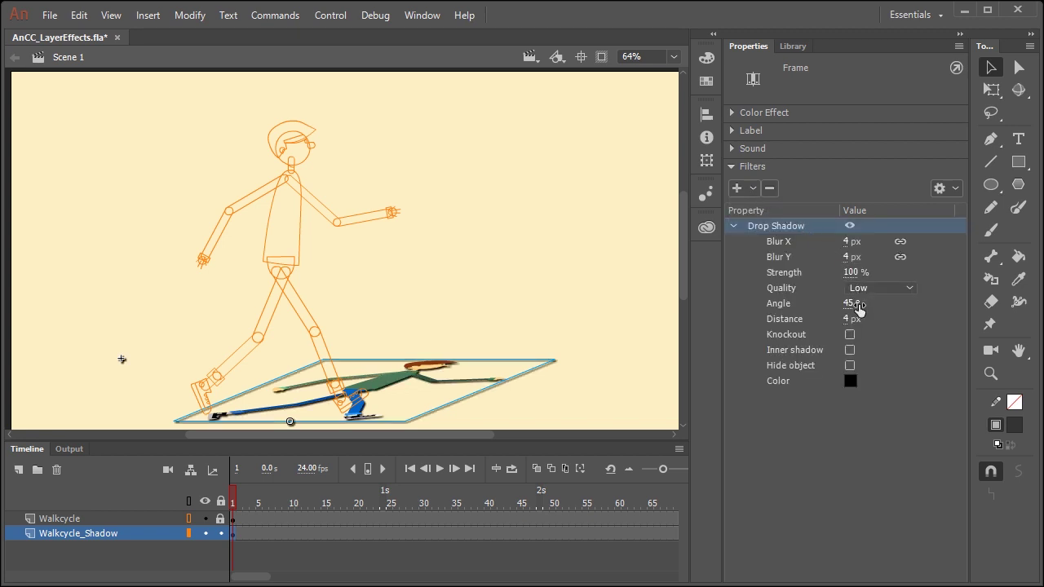
drag(244, 501, 291, 492)
click(232, 533)
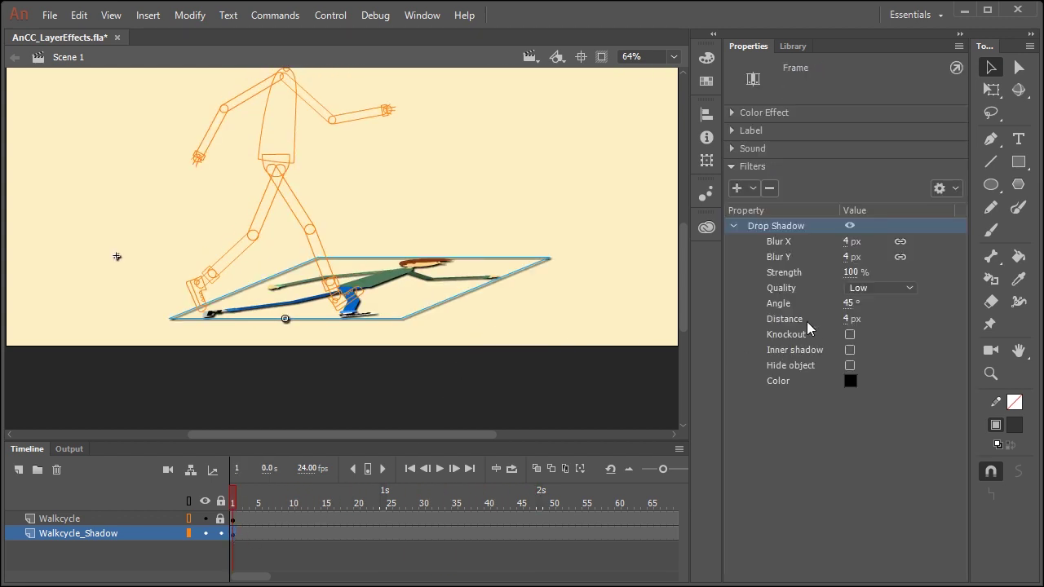
Step: Turn on Hide object for the drop shadow and reduce its blur to 3 px
click(850, 366)
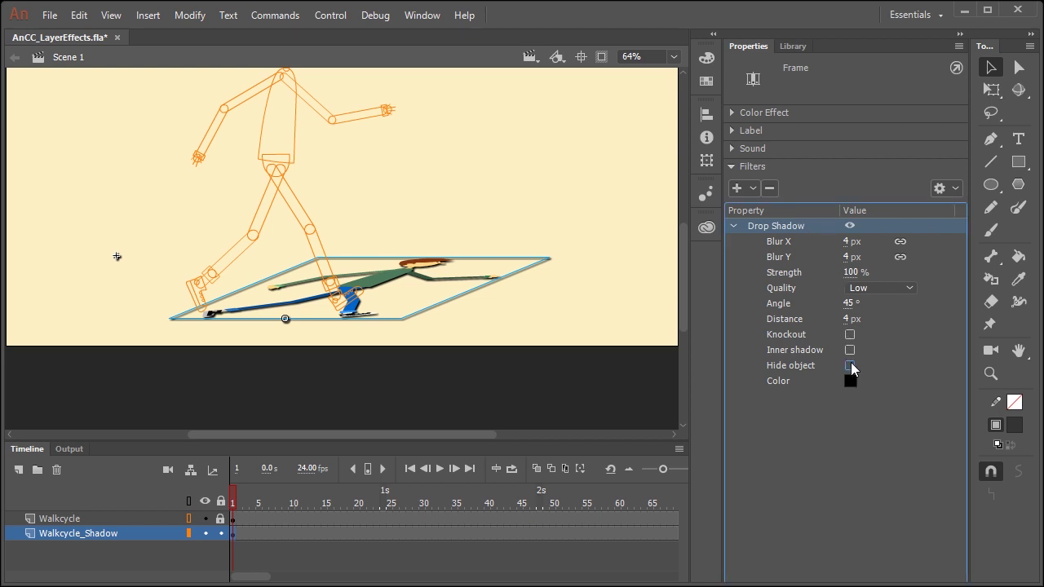
click(850, 365)
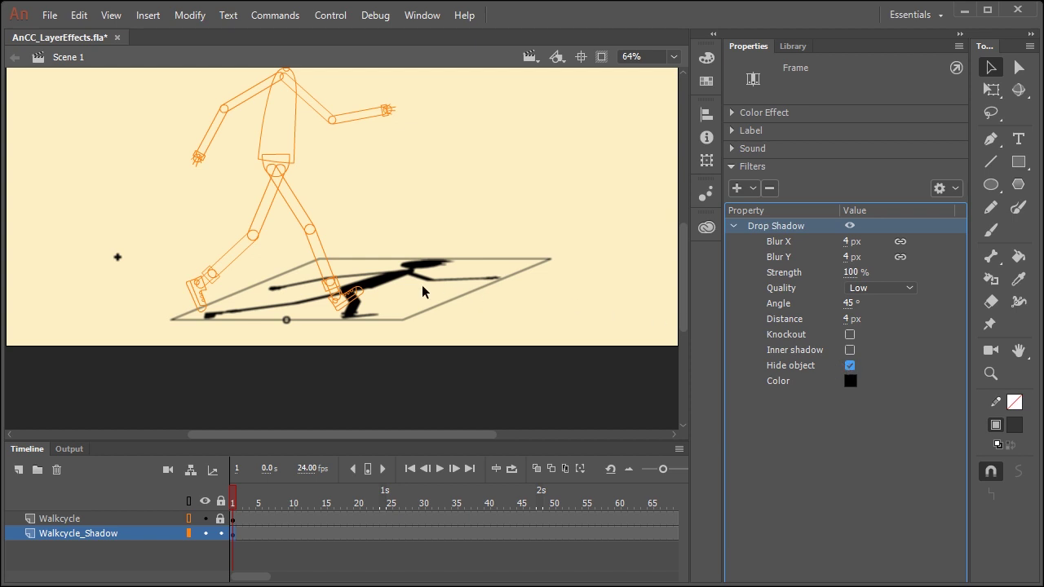
drag(852, 242, 809, 280)
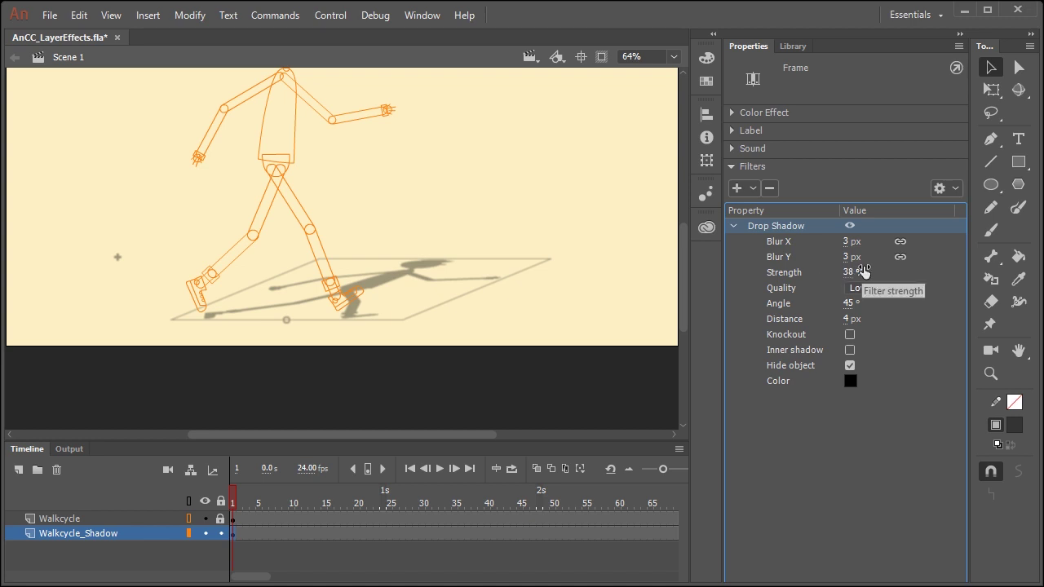
Step: Set the drop shadow quality to Medium and its distance to 0
click(879, 289)
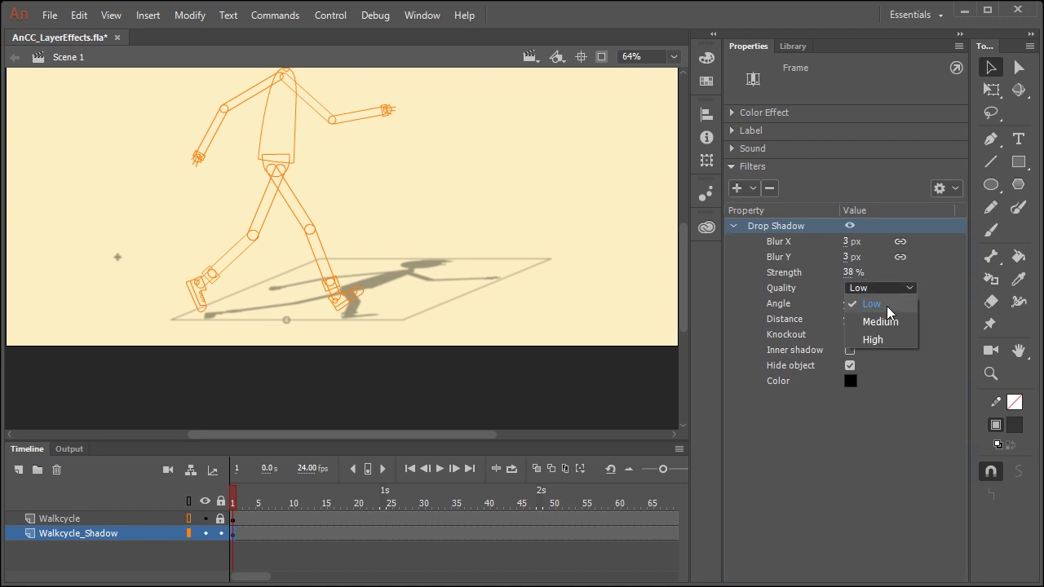
click(885, 320)
click(881, 288)
click(877, 340)
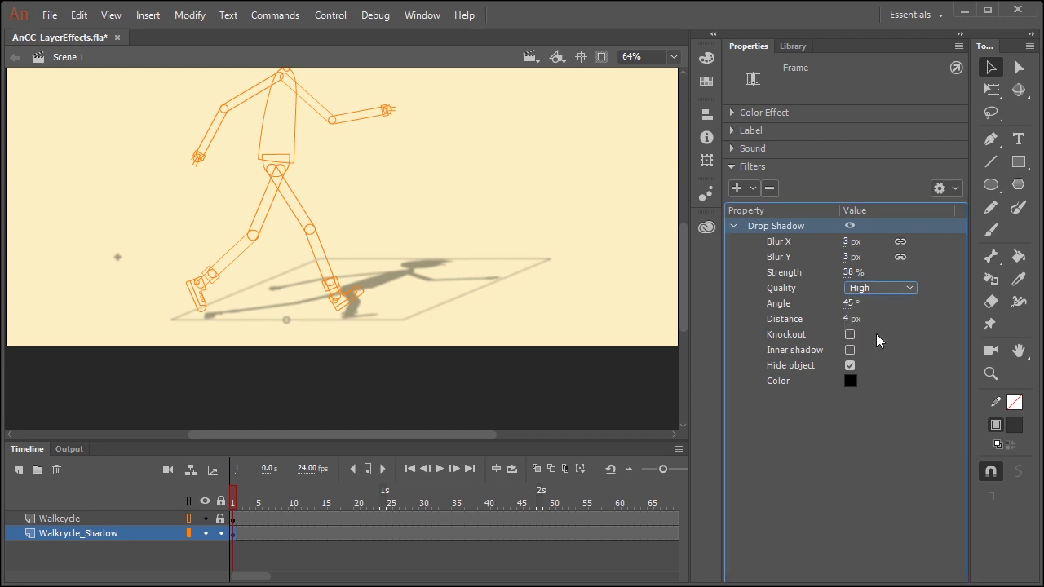
click(872, 290)
click(888, 318)
click(866, 319)
text(0)
key(Return)
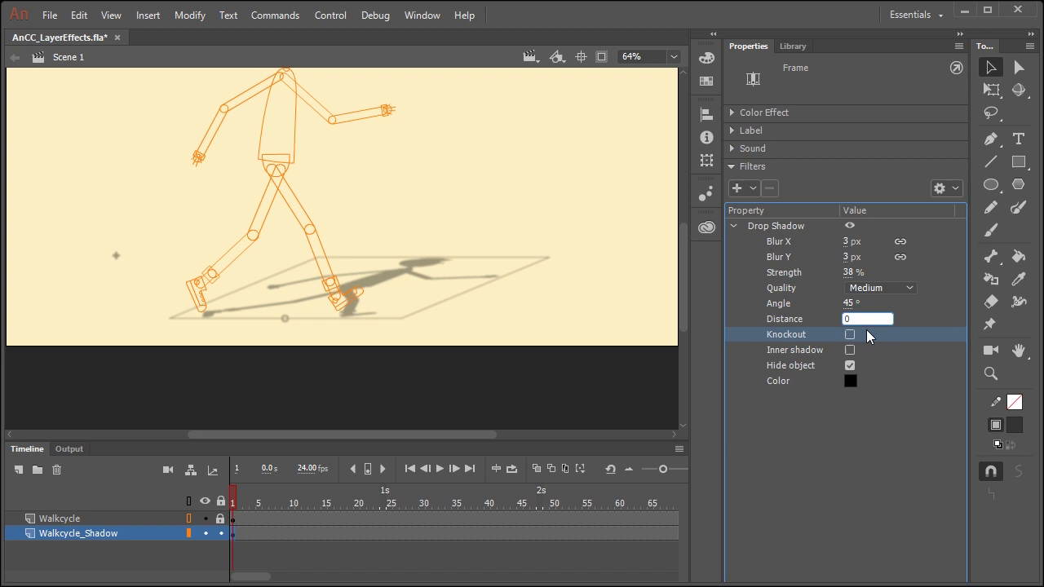
Step: Show the Walkcycle layer filled and locked, then scrub the walk over its shadow
click(188, 518)
click(219, 518)
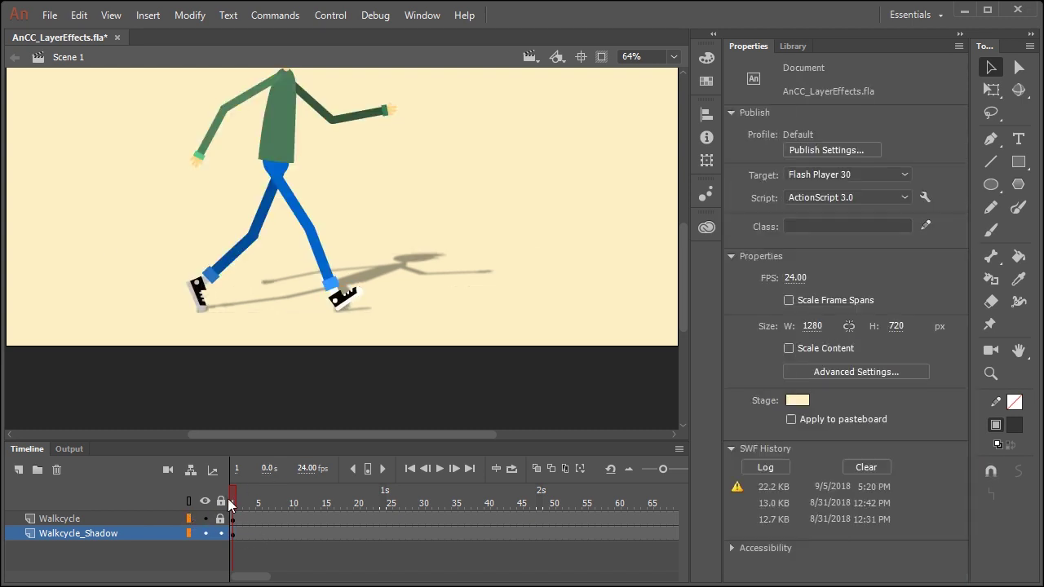
click(468, 502)
scroll(489, 252, up, 5)
drag(445, 499, 218, 534)
Step: Unlock Walkcycle_Shadow and select the shadow character with Free Transform
click(220, 535)
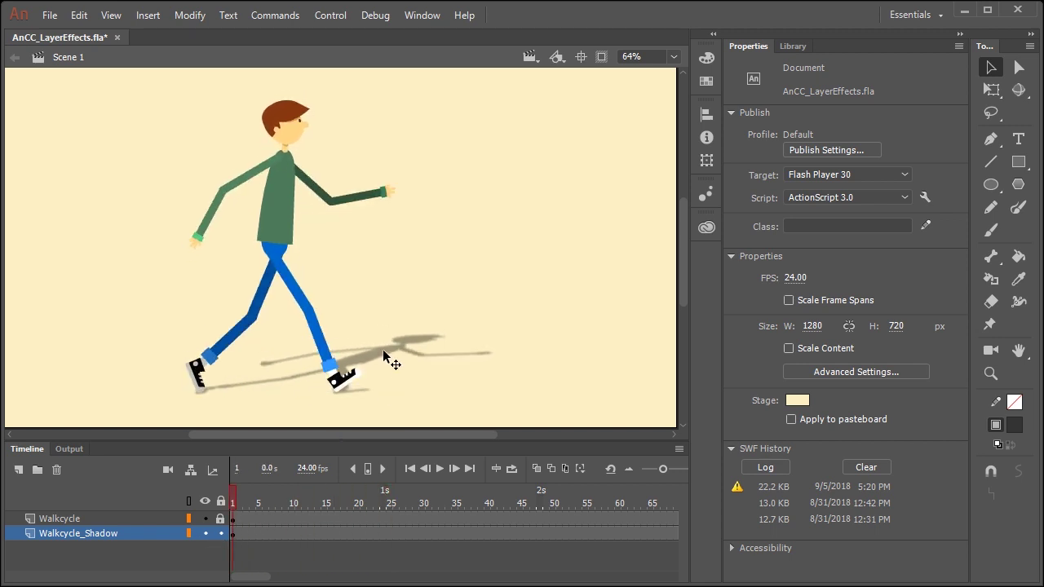
click(383, 354)
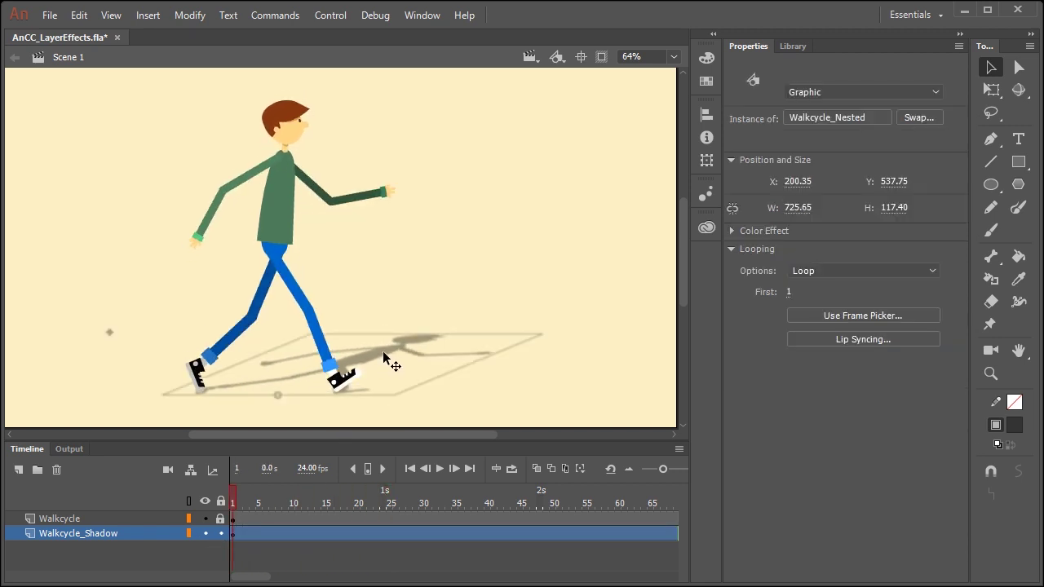
key(q)
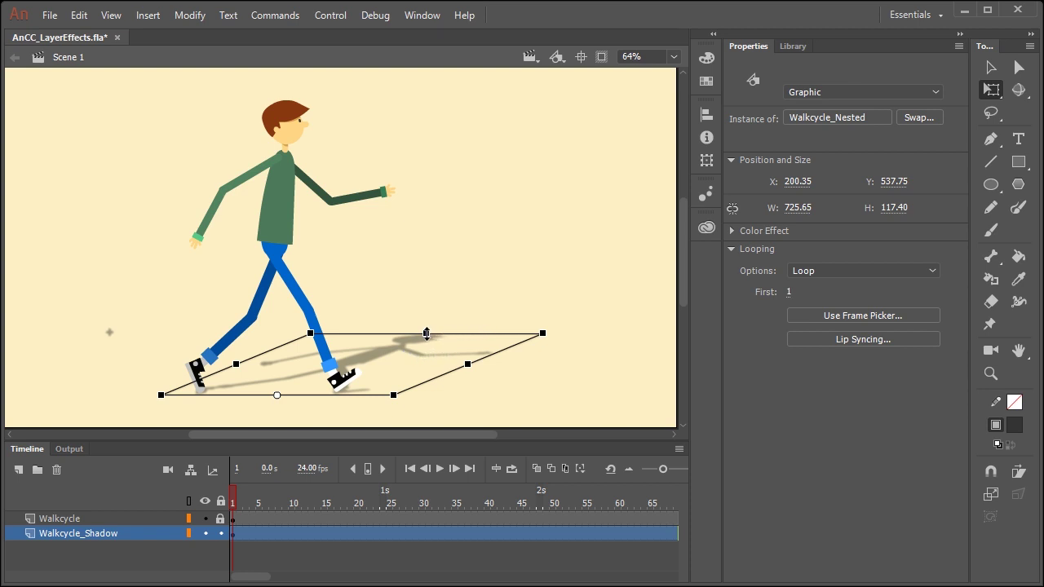
Step: Flatten and slant the shadow further along the ground, then return to the Selection tool
drag(426, 333, 484, 349)
key(v)
key(Escape)
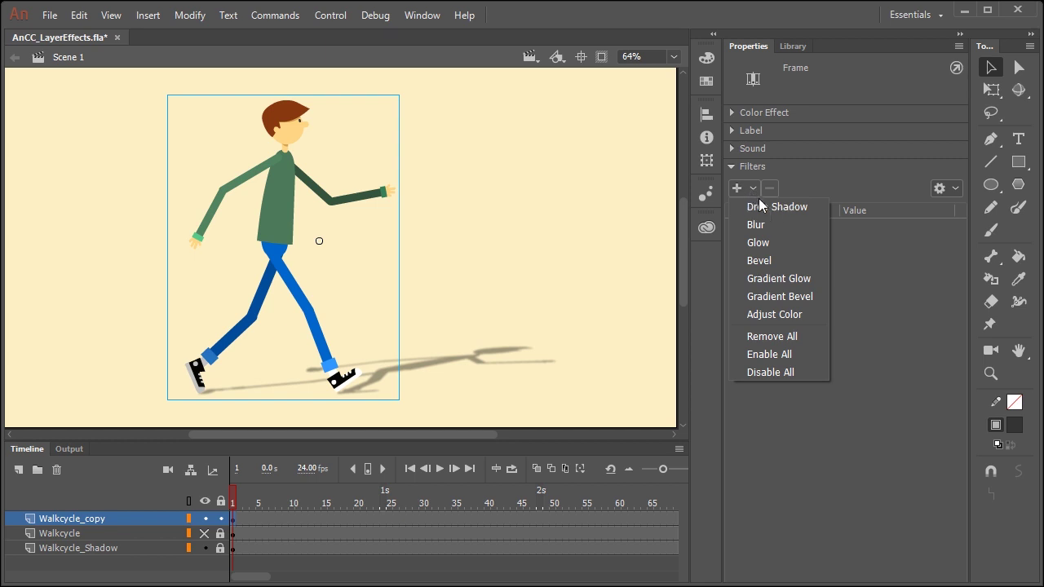
Step: Add a Bevel filter to the Walkcycle_copy character, adjusting blur and strength to about 42%
click(768, 257)
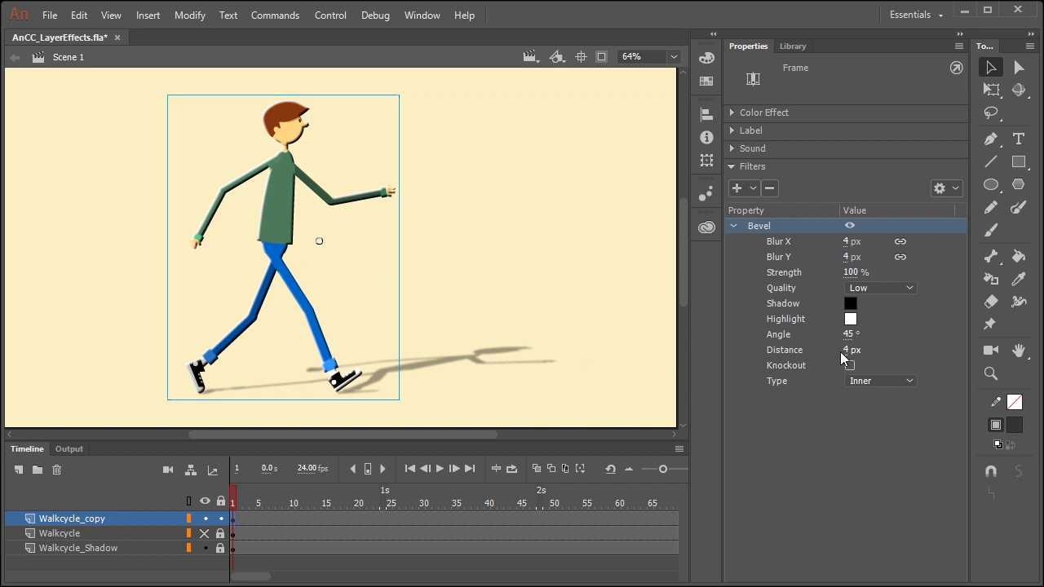
scroll(681, 230, down, 1)
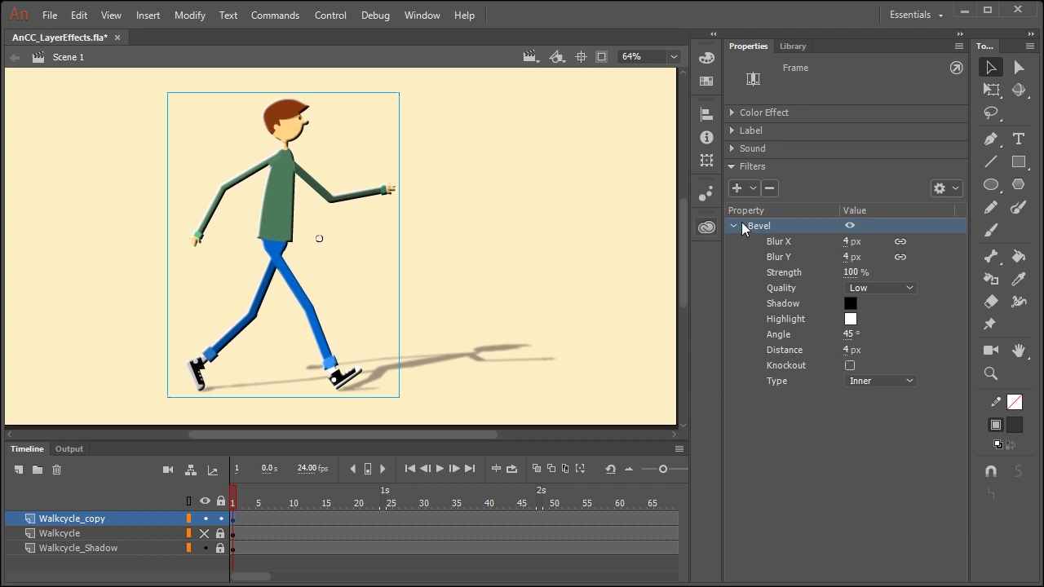
mouse_move(853, 272)
mouse_down()
mouse_move(781, 282)
mouse_move(864, 270)
mouse_up()
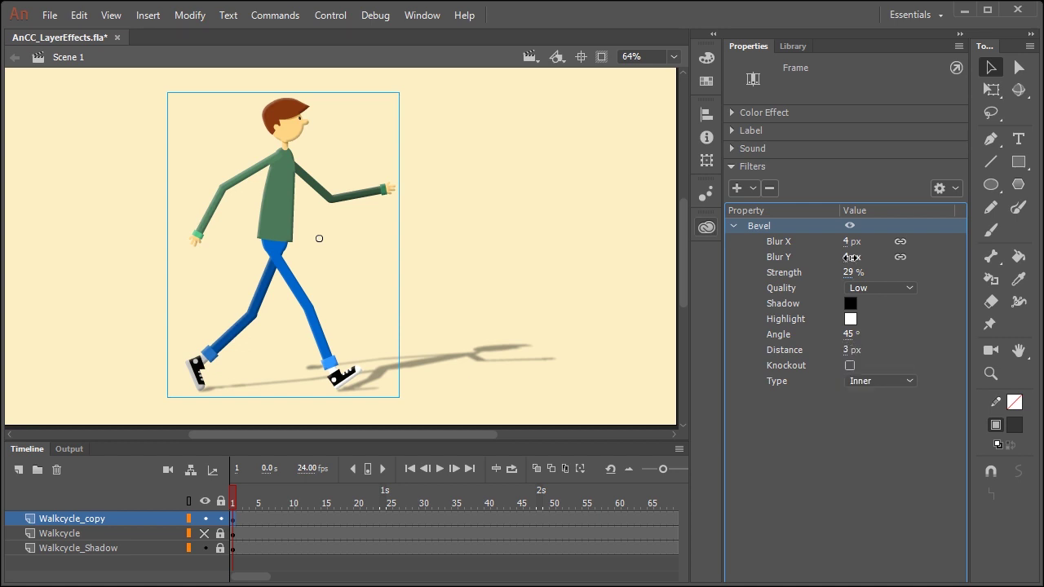
drag(847, 257, 855, 257)
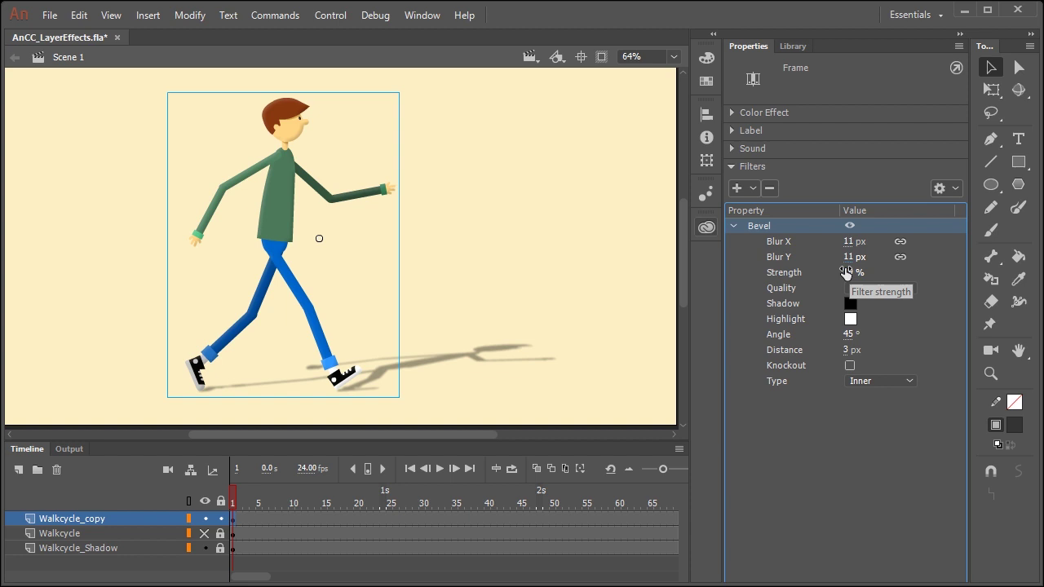
mouse_move(234, 501)
mouse_down()
mouse_move(265, 502)
mouse_move(224, 503)
mouse_move(366, 502)
mouse_move(554, 454)
mouse_move(287, 480)
mouse_move(226, 503)
mouse_up()
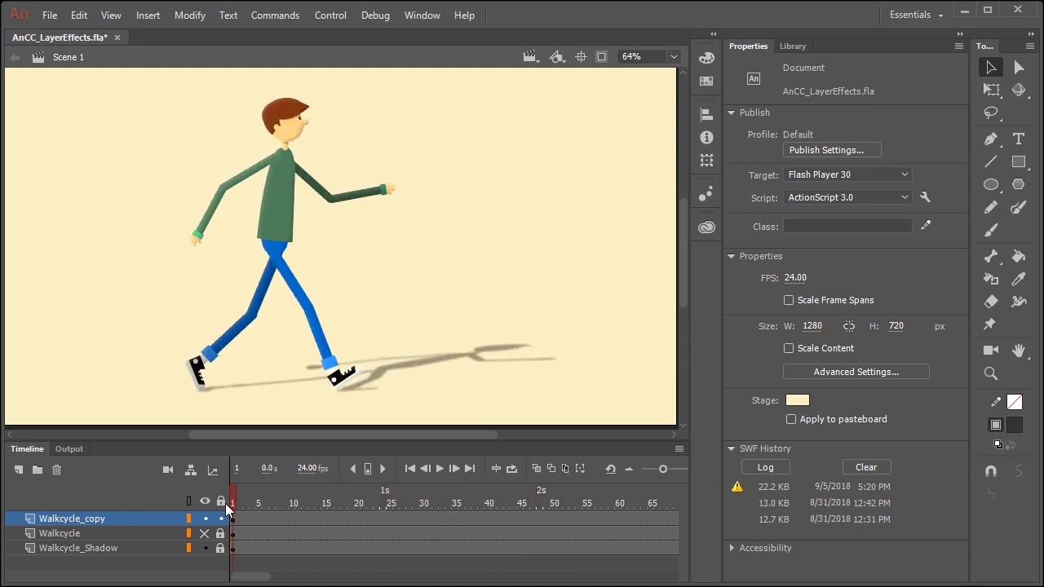
click(234, 521)
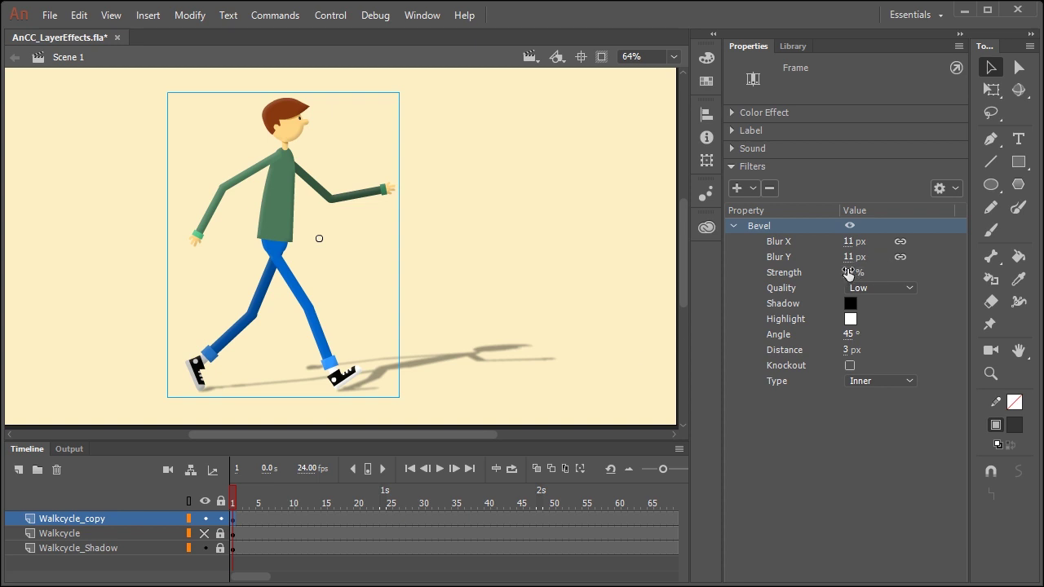
drag(852, 270, 859, 271)
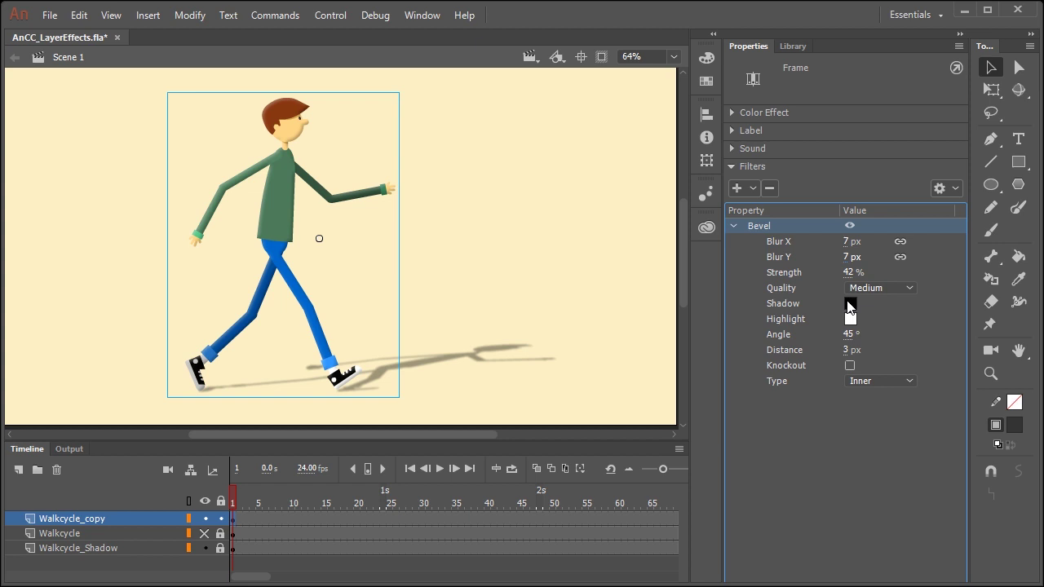
Step: Set the bevel highlight colour to yellow and its shadow colour to dark red
click(851, 303)
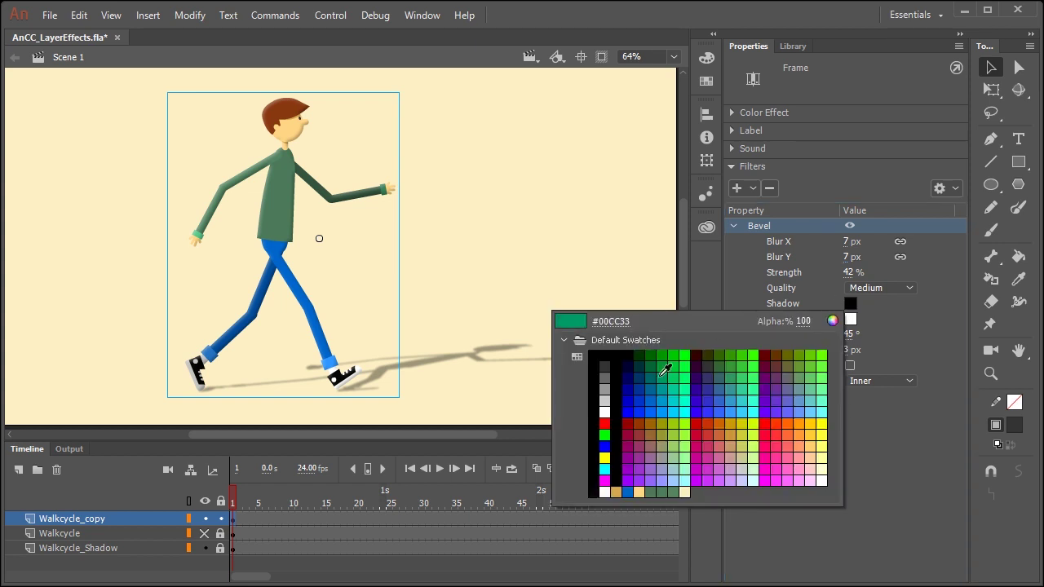
click(765, 469)
click(850, 319)
click(822, 439)
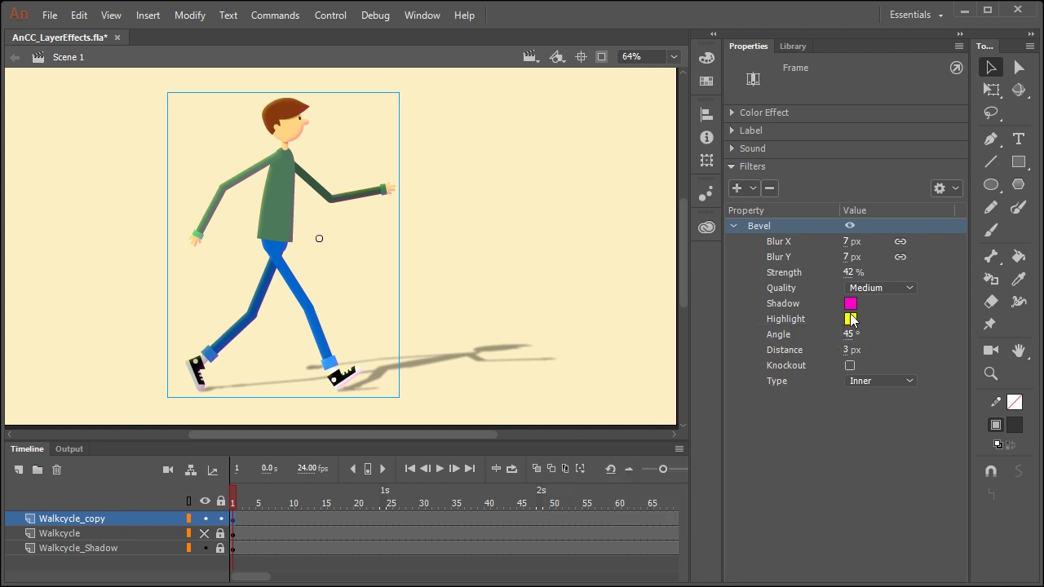
click(851, 304)
click(705, 401)
click(851, 303)
click(772, 351)
drag(257, 503, 285, 494)
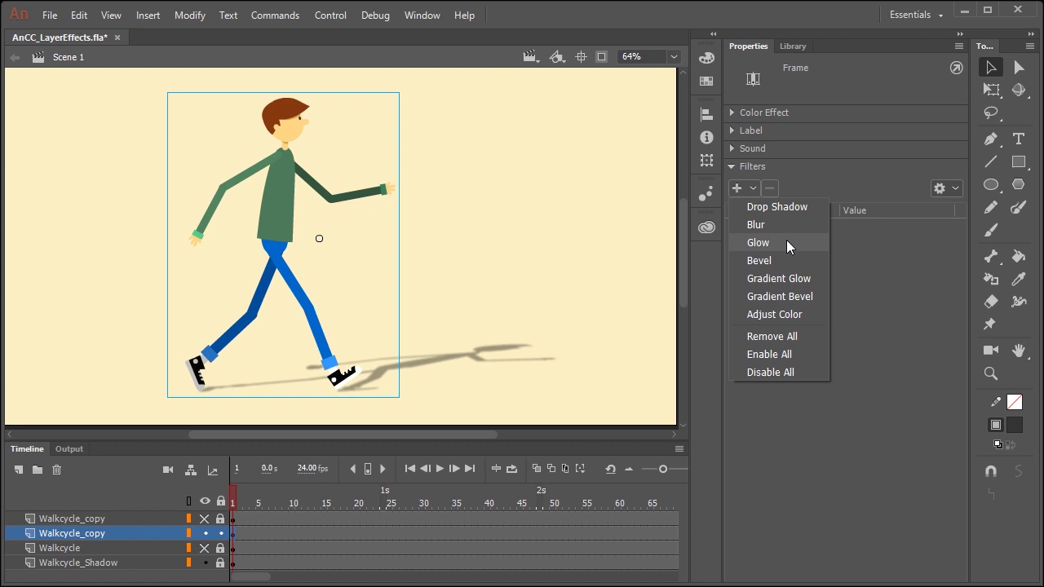
Step: Add a black Glow filter to the second Walkcycle_copy character
click(781, 241)
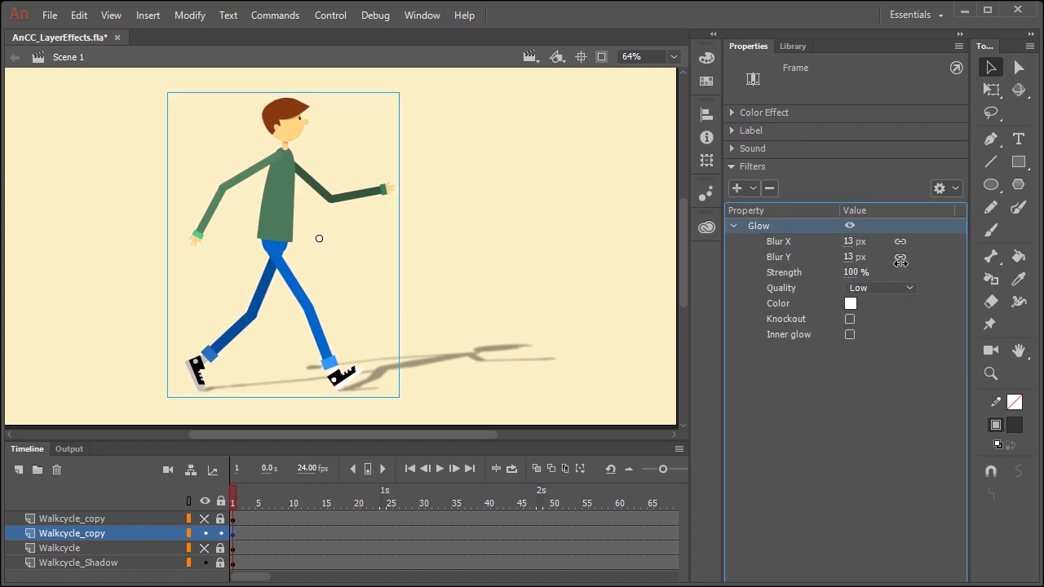
drag(852, 272, 914, 263)
click(851, 304)
click(602, 358)
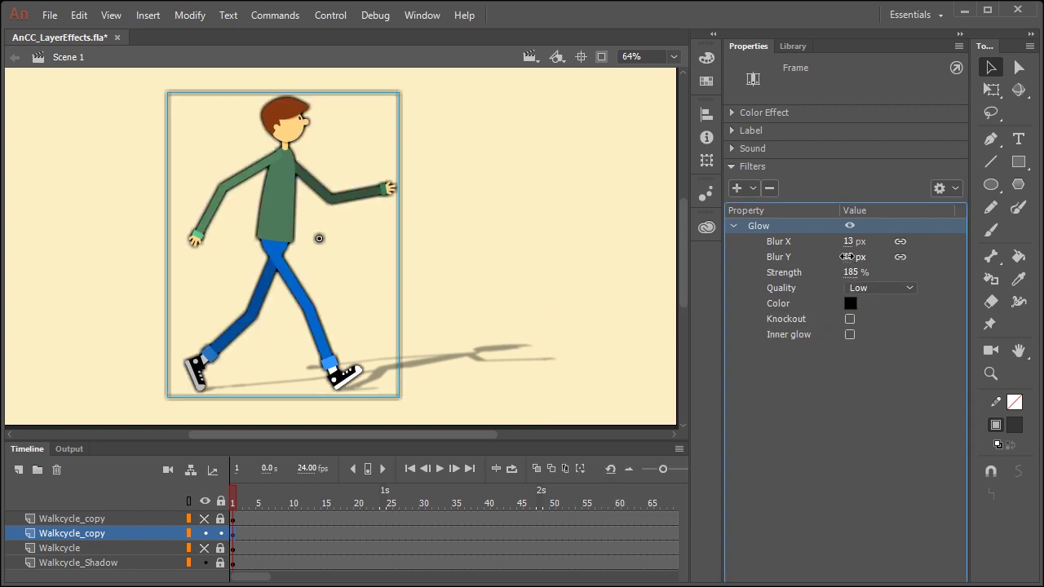
mouse_move(847, 257)
mouse_down()
mouse_move(824, 258)
mouse_move(847, 256)
mouse_up()
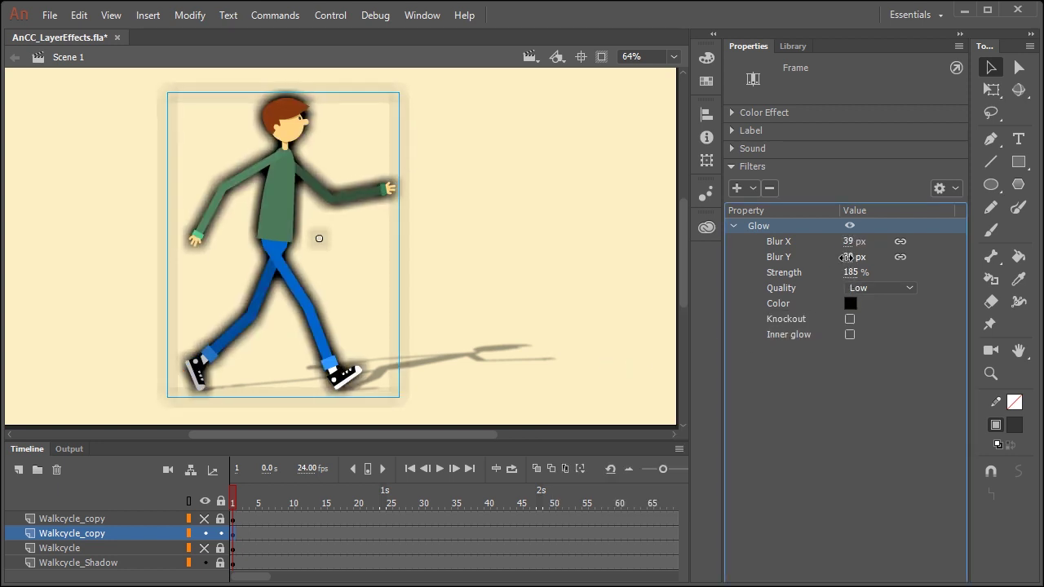
drag(934, 271, 868, 273)
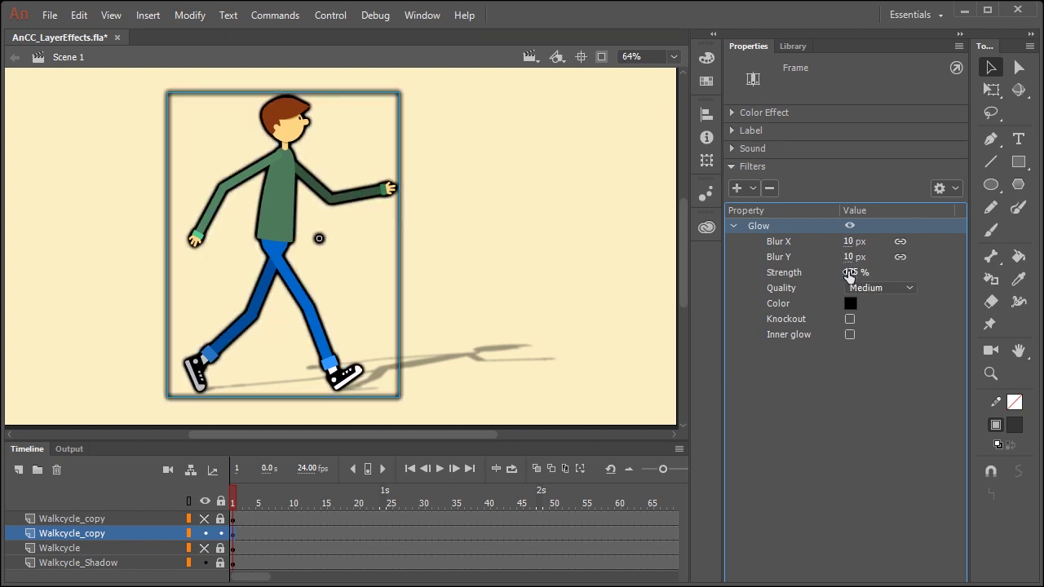
drag(852, 273, 902, 268)
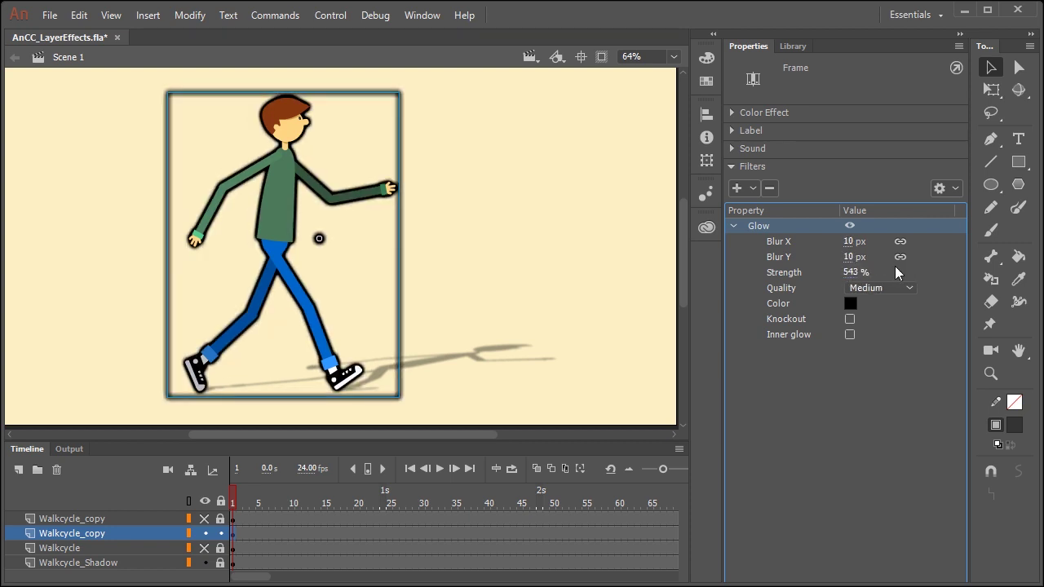
Step: Set the glow strength to 1000% and shrink its blur to about 5 px
click(863, 271)
text(100)
key(Return)
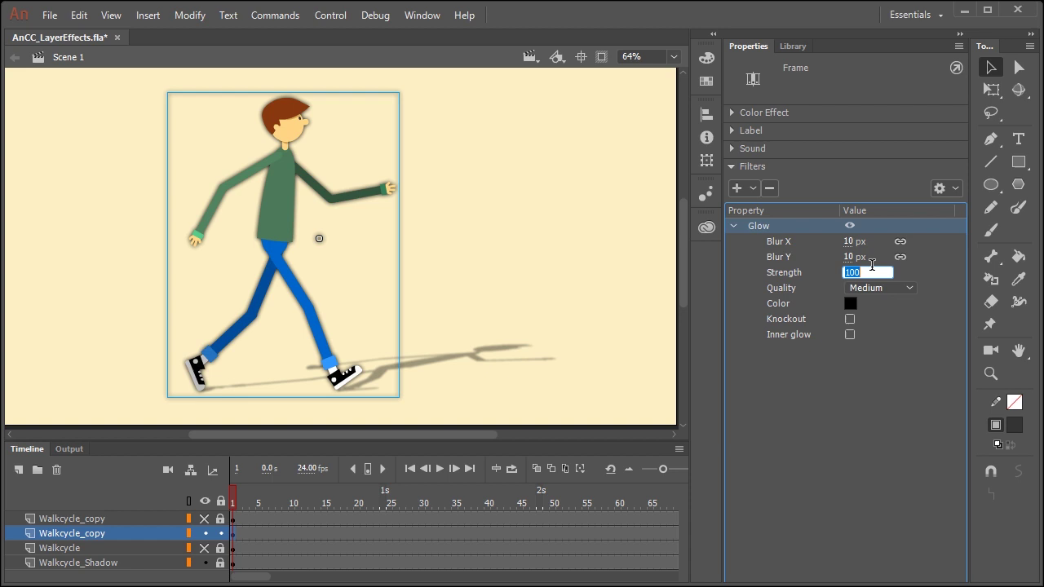
text(1000)
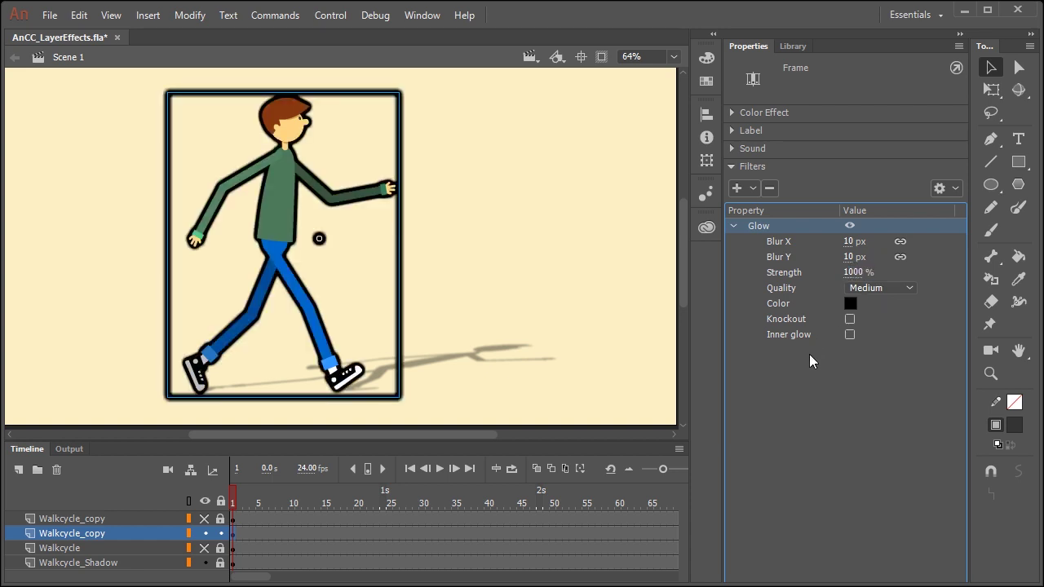
click(851, 256)
drag(854, 245, 841, 242)
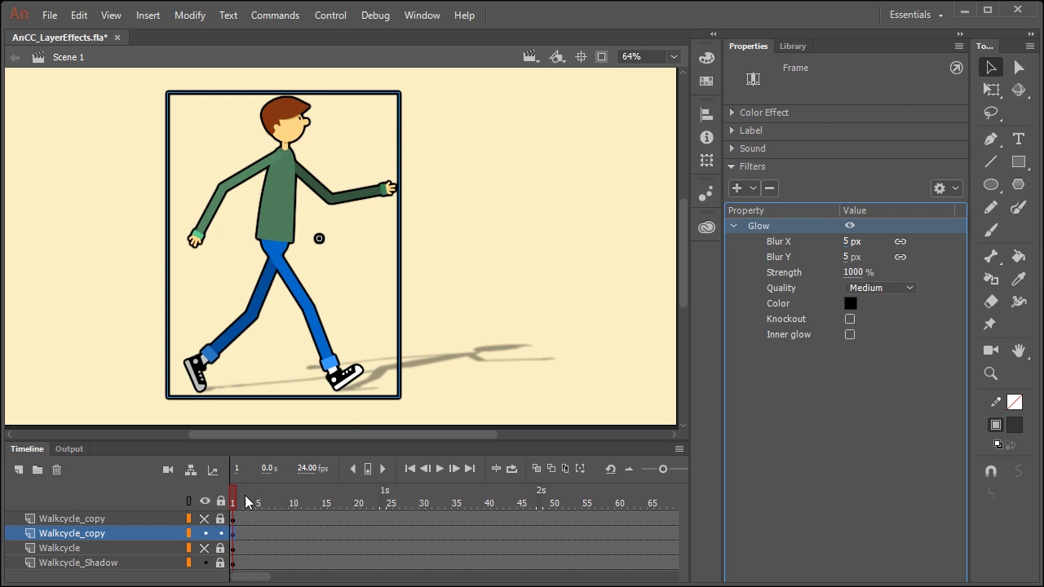
drag(246, 501, 298, 465)
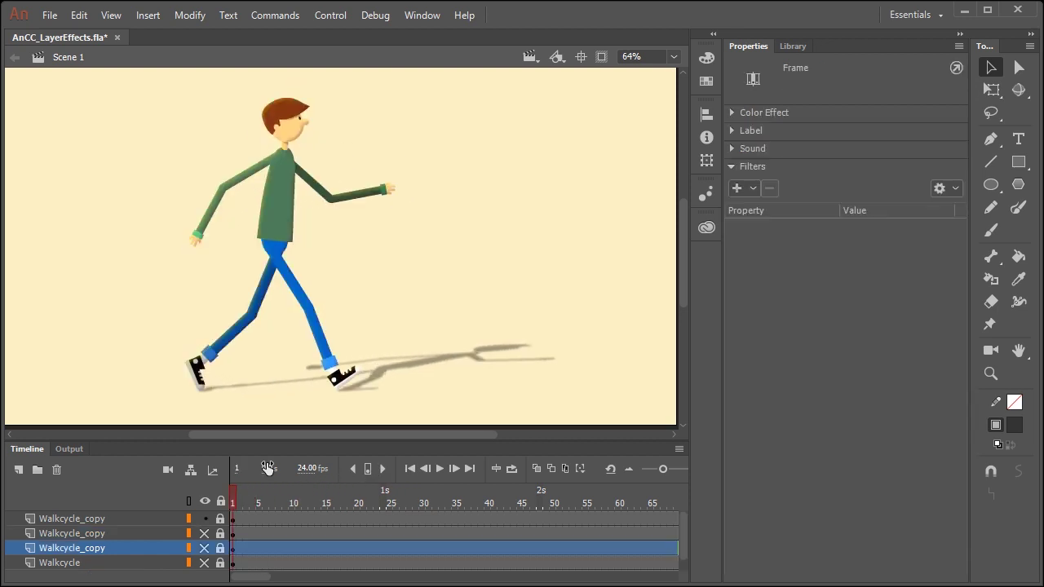
Step: Give the top character copy an Adjust Color filter: hue -106, contrast 23, saturation 29
click(235, 519)
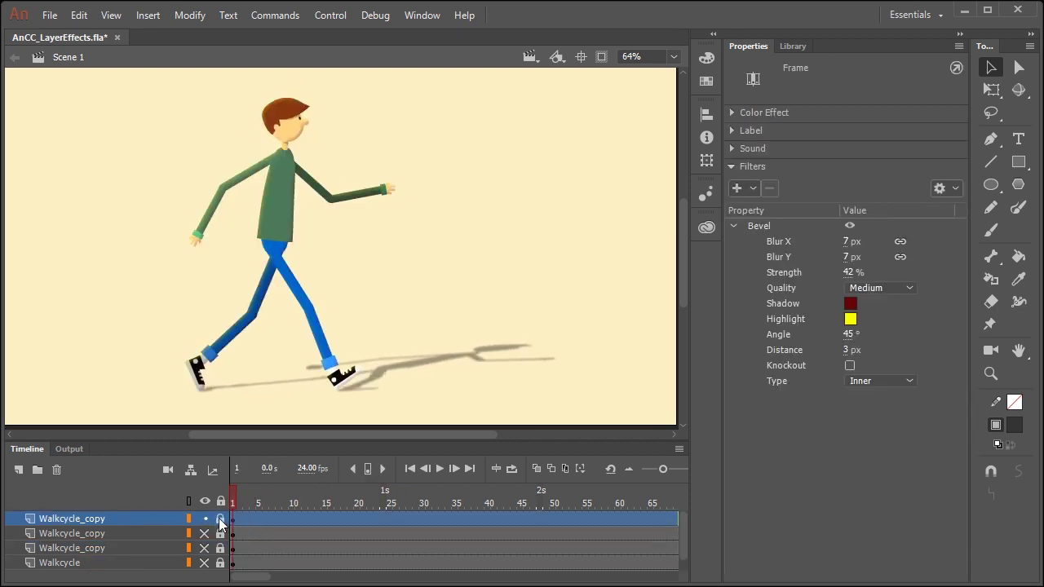
click(234, 519)
click(737, 188)
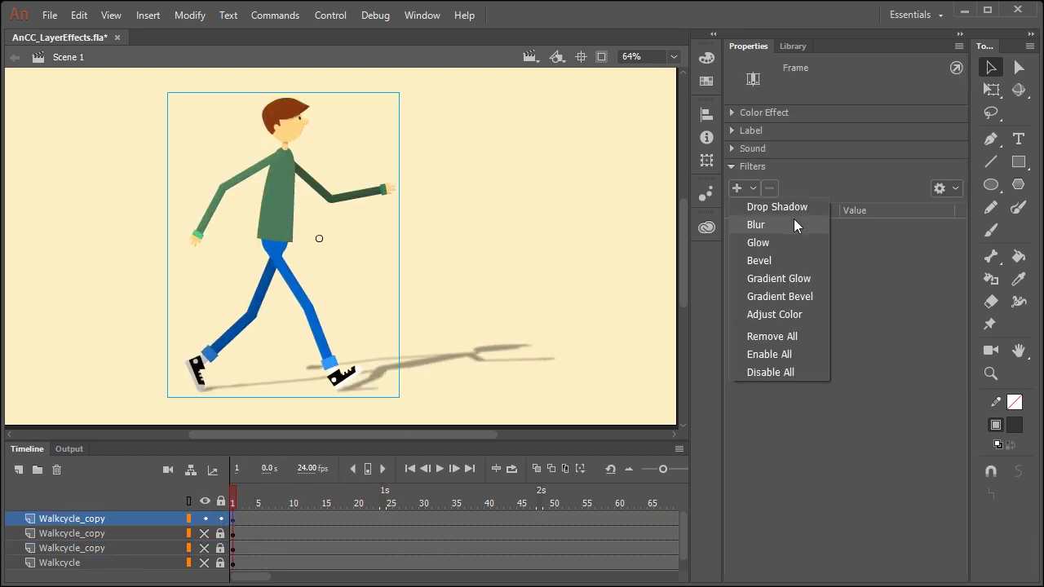
click(808, 313)
mouse_move(850, 288)
mouse_down()
mouse_move(829, 293)
mouse_move(870, 287)
mouse_up()
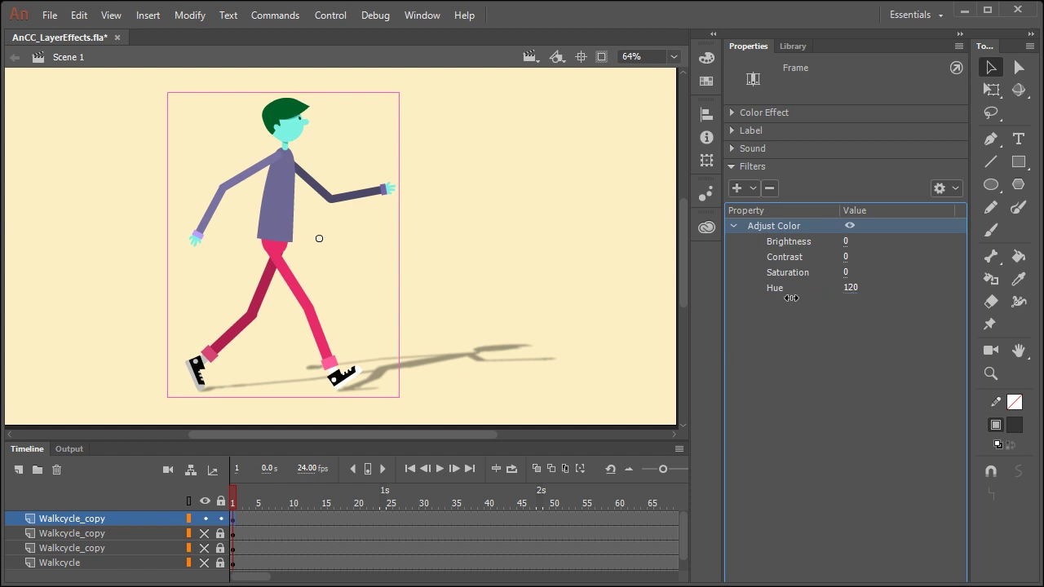
mouse_move(791, 298)
mouse_down()
mouse_move(850, 272)
mouse_move(879, 276)
mouse_move(796, 296)
mouse_up()
drag(849, 257, 828, 242)
drag(282, 494, 450, 477)
Step: Play the timeline to watch the recoloured character walk through the cycle
key(Return)
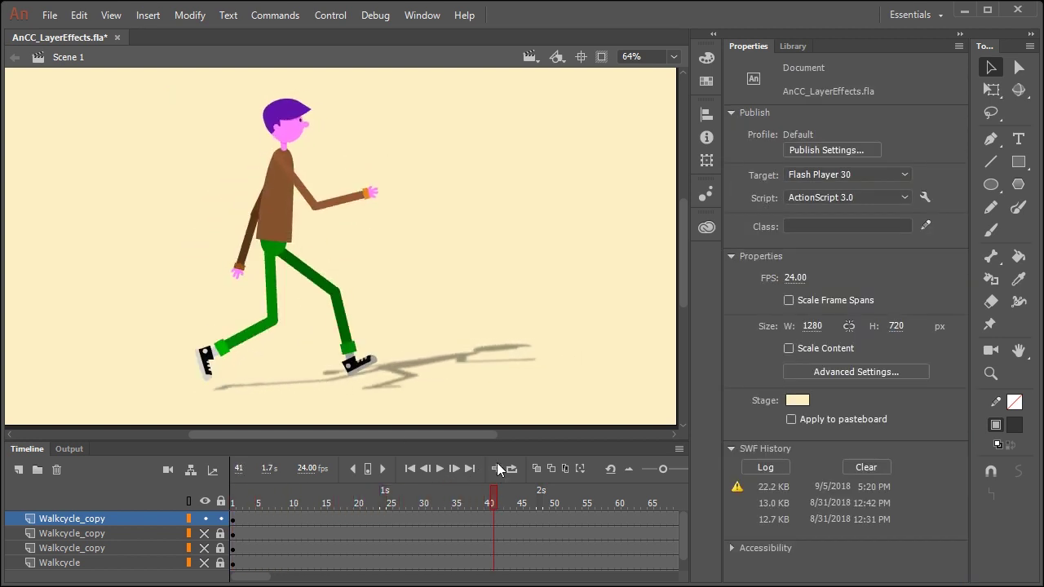